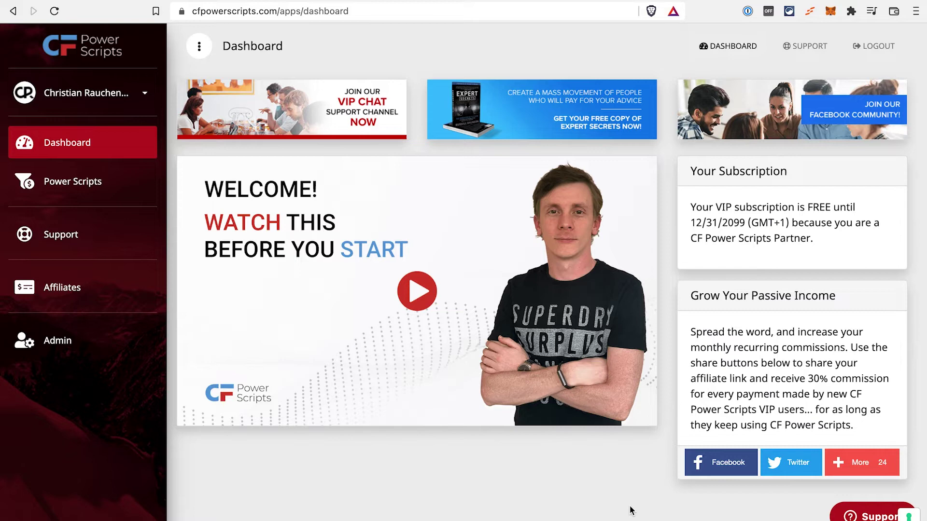
- Open the Sales Page step of the CF Power Scripts Development funnel from Power Scripts
left_click(82, 182)
scroll(357, 207, "down", 10)
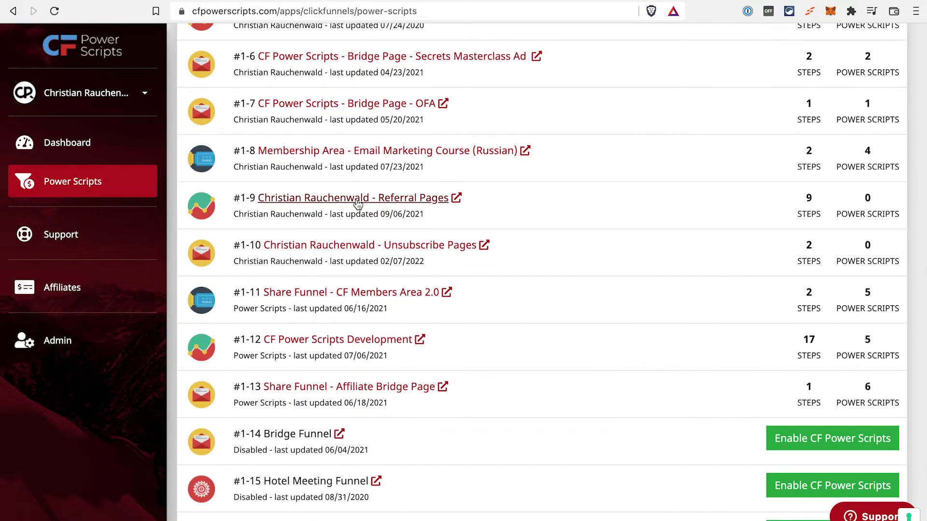
left_click(333, 340)
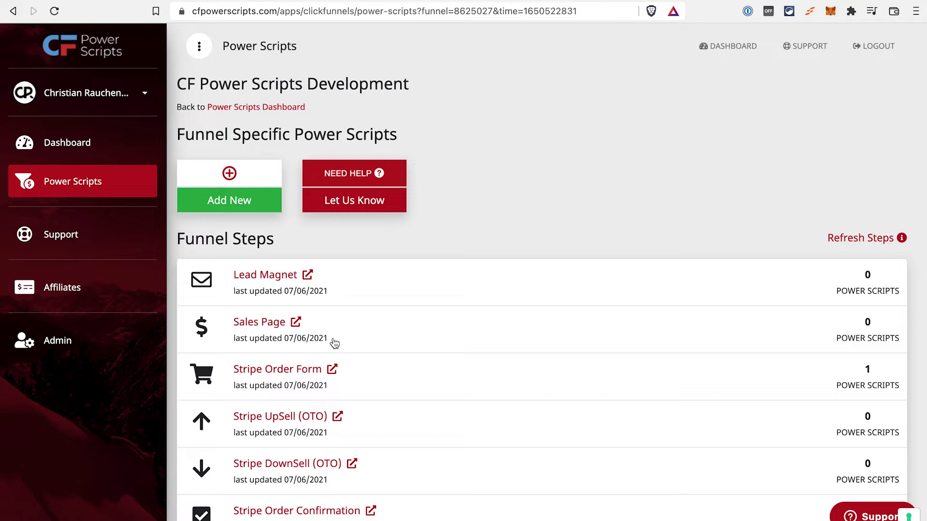
left_click(259, 324)
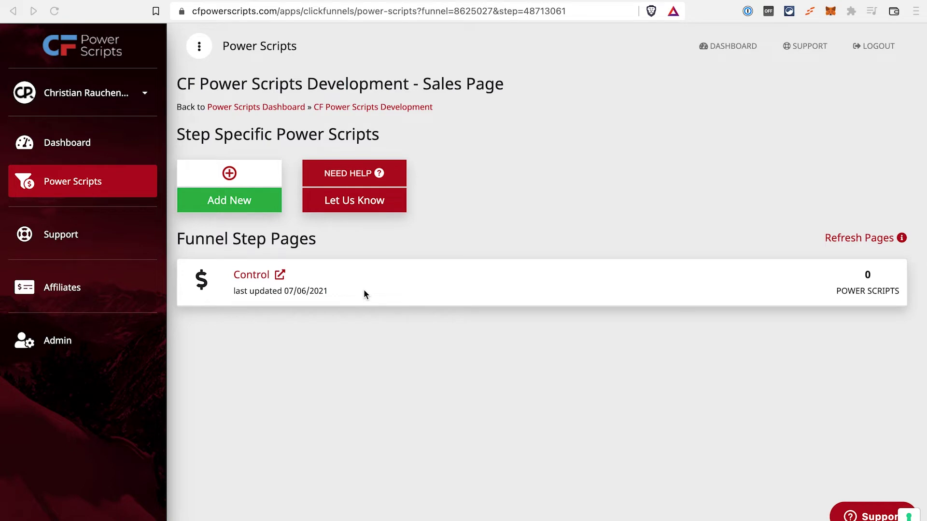
- Open the Control page in the editor and bring up the video element's settings
left_click(279, 275)
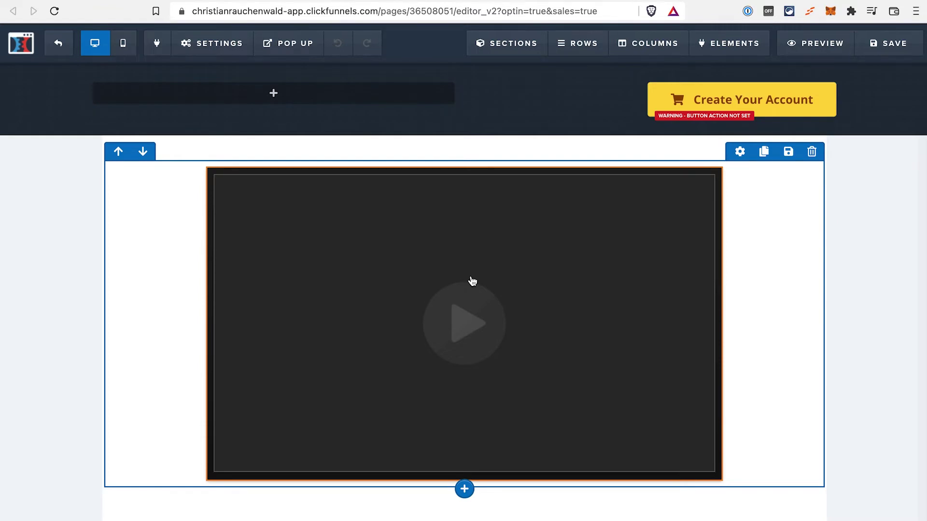
mouse_move(676, 165)
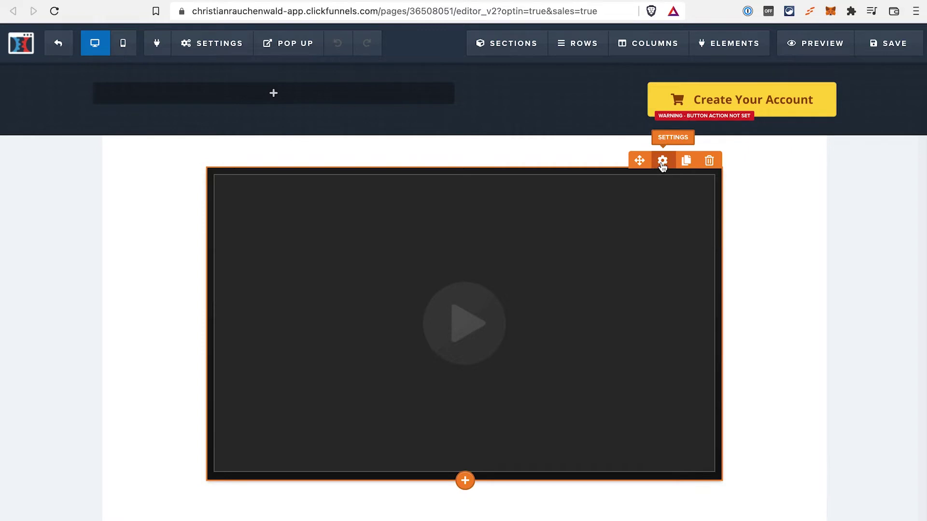
left_click(662, 161)
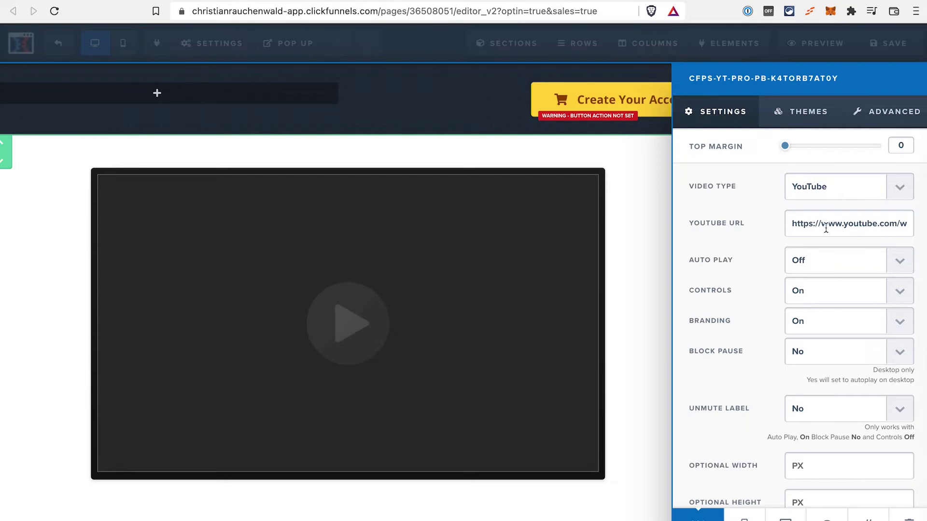
- Select the video ID K4TOrB7at0Y in the YouTube URL and show the video's CSS info
left_click(890, 223)
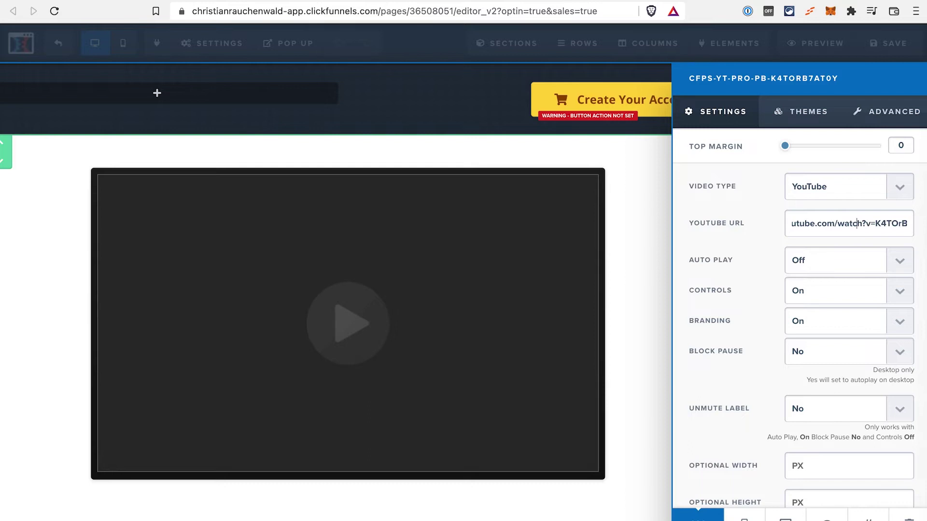
left_click(892, 224)
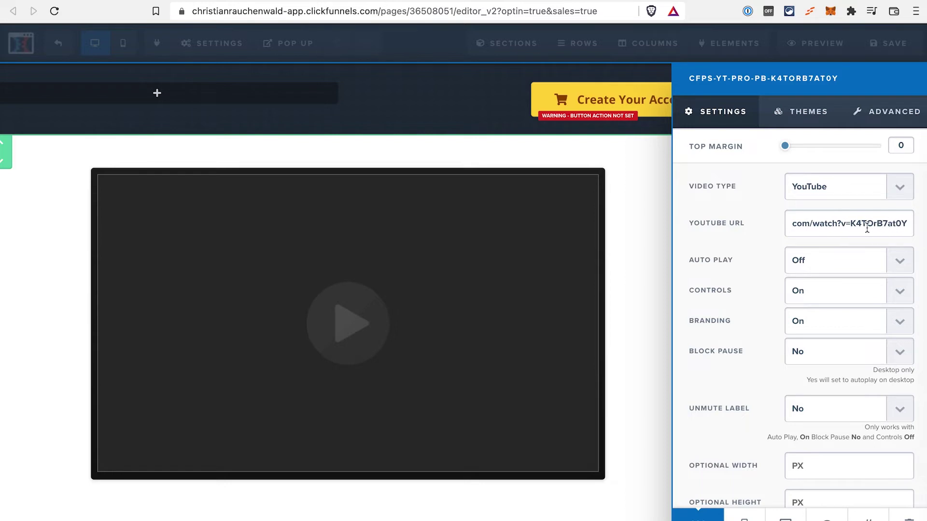
left_click_drag(851, 223, 919, 225)
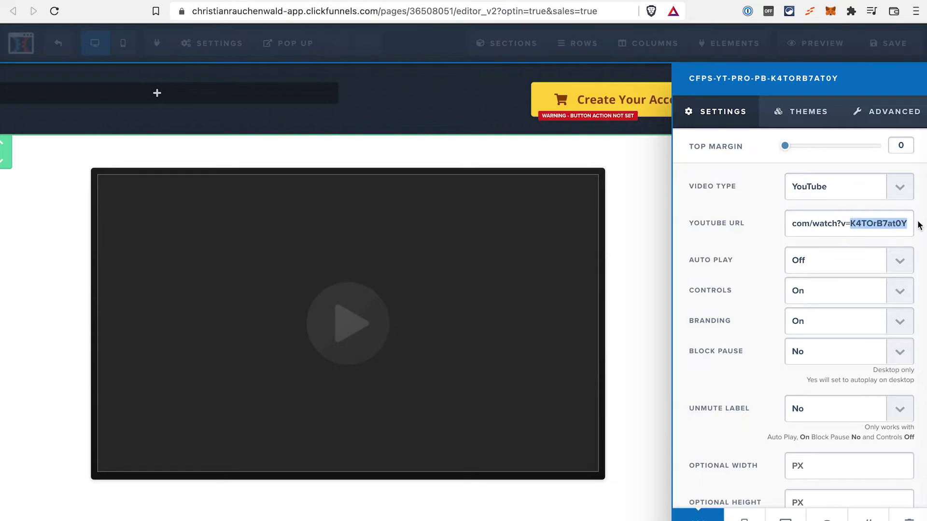
left_click(869, 515)
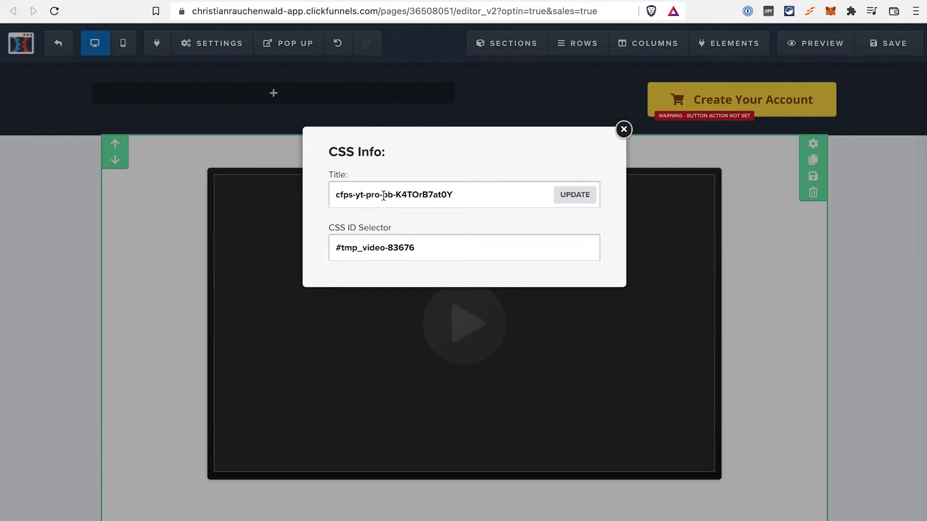
- Keep the video's CSS title as cfps-yt-pro-pb-K4TOrB7at0Y, undoing an accidental deletion, and apply it
left_click(393, 194)
key("BackSpace")
key("BackSpace")
key("Delete")
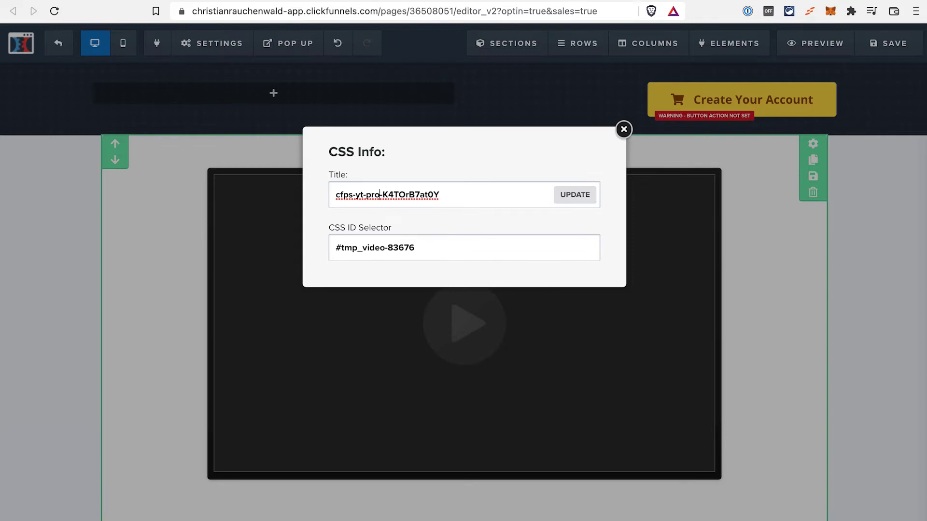
key("ctrl+z")
key("ctrl+z")
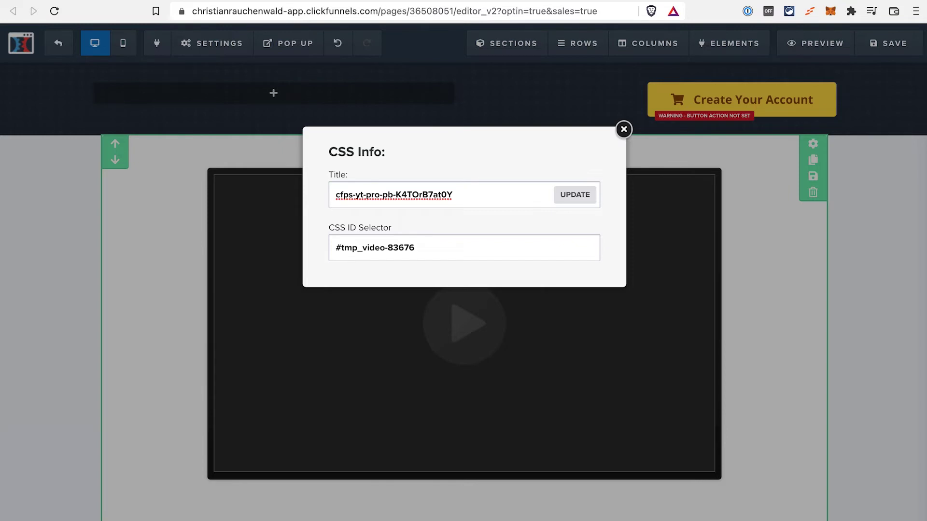
left_click(575, 195)
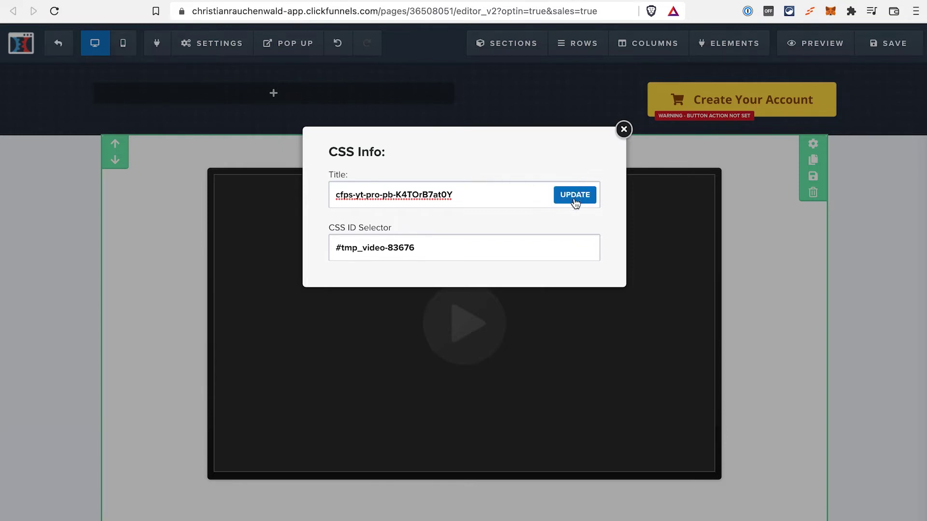
- Apply the CSS title cfps-hide-for-yt-K4TOrB7at0Y to the 'Watch the entire video to continue!' headline
scroll(801, 265, "down", 3)
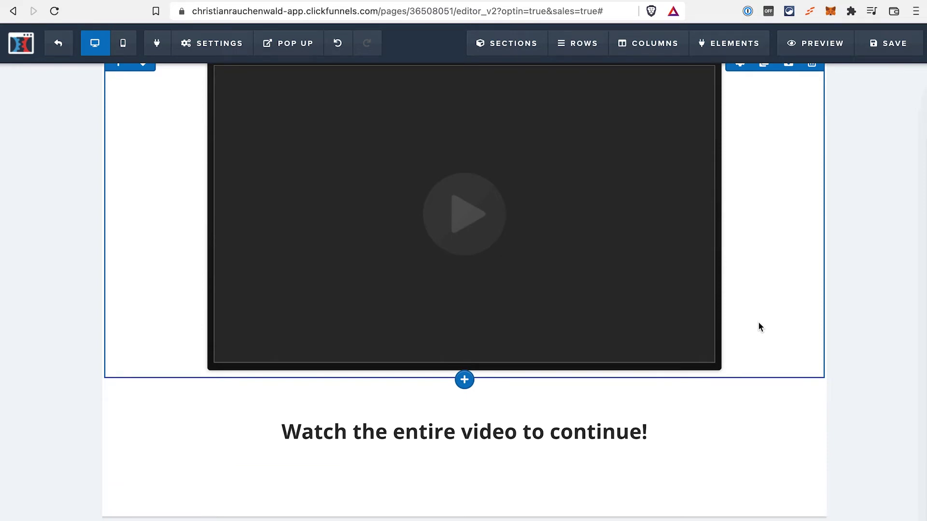
left_click(694, 438)
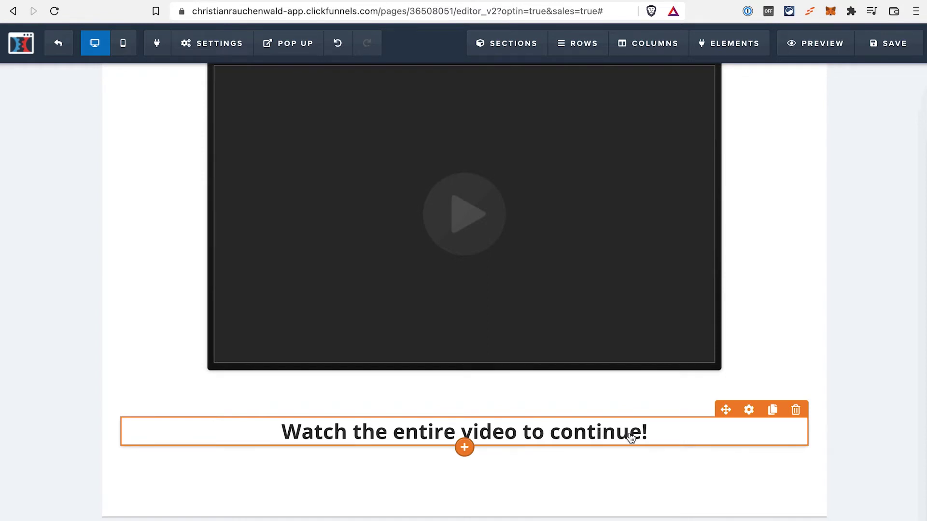
left_click(750, 411)
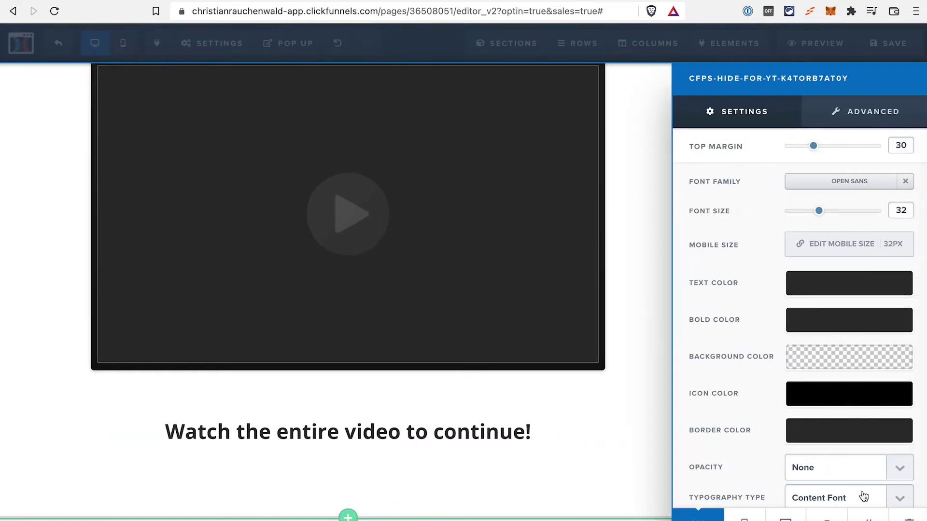
left_click(868, 518)
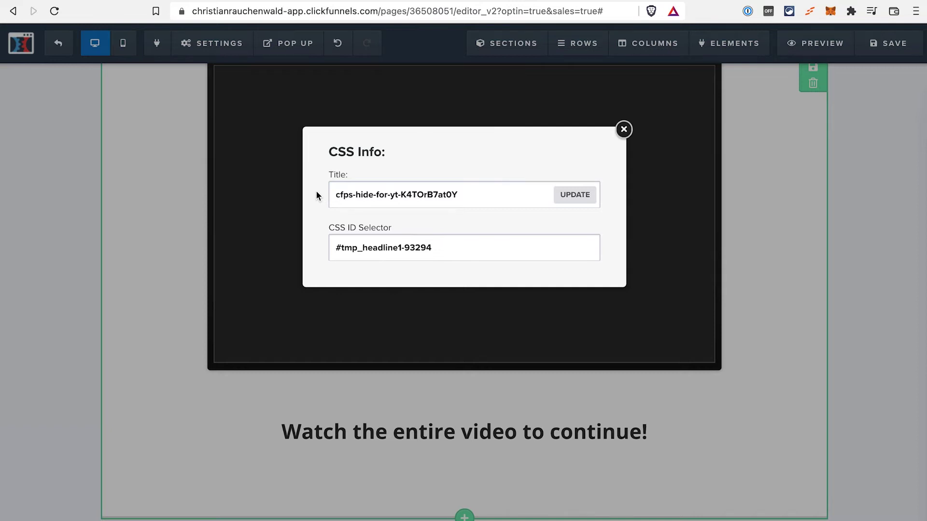
left_click(574, 200)
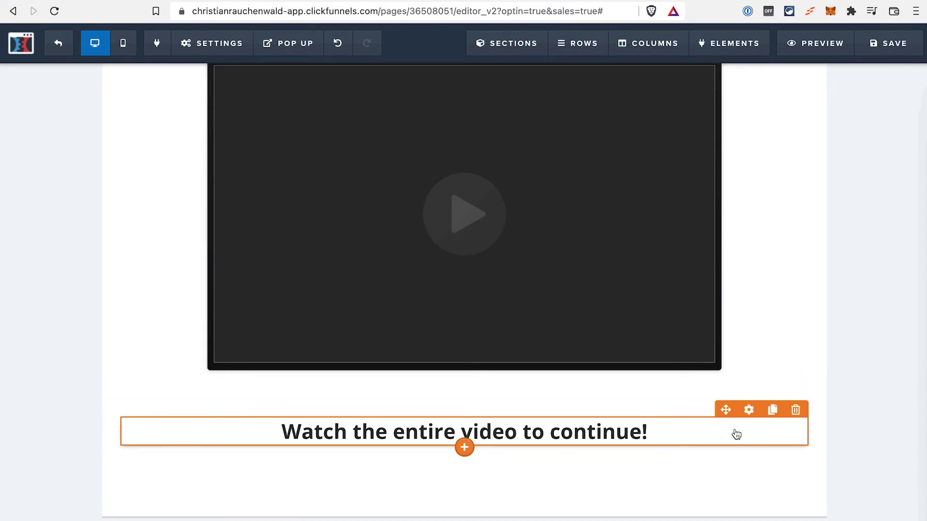
- Unhide the Create your free account button and check its CSS title cfps-show-for-yt-K4TOrB7at0Y
mouse_move(731, 46)
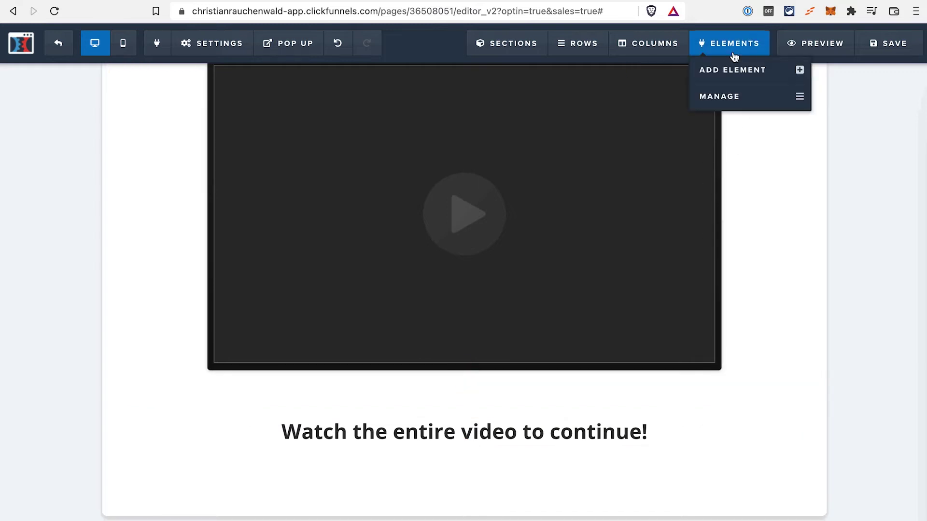
scroll(732, 97, "down", 1)
left_click(733, 97)
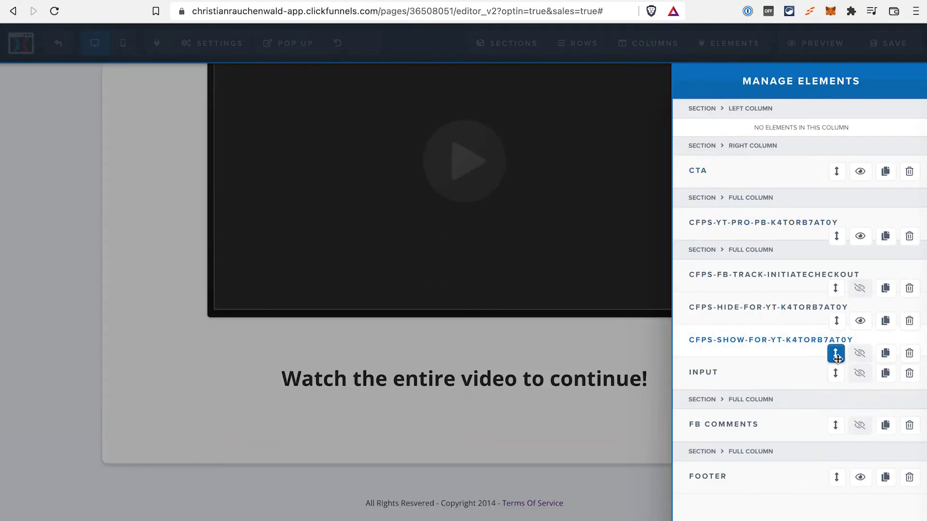
left_click(861, 354)
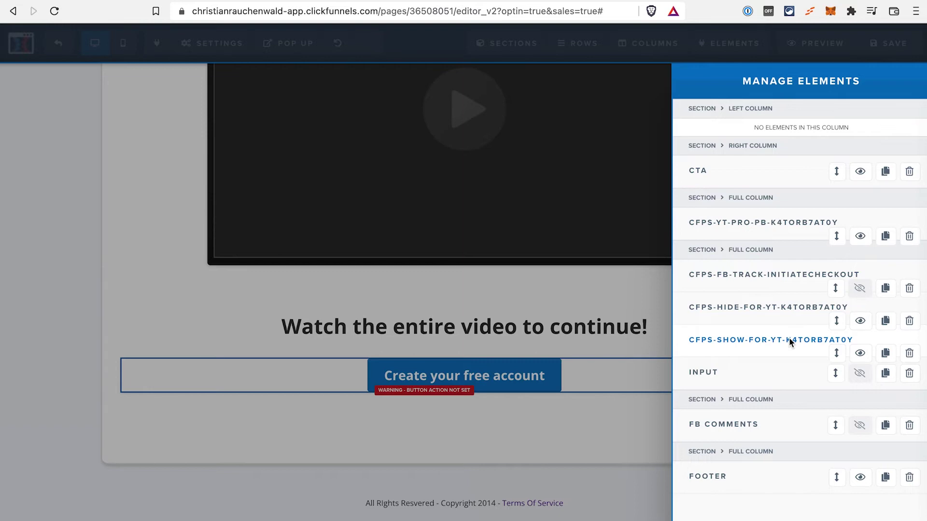
left_click(572, 374)
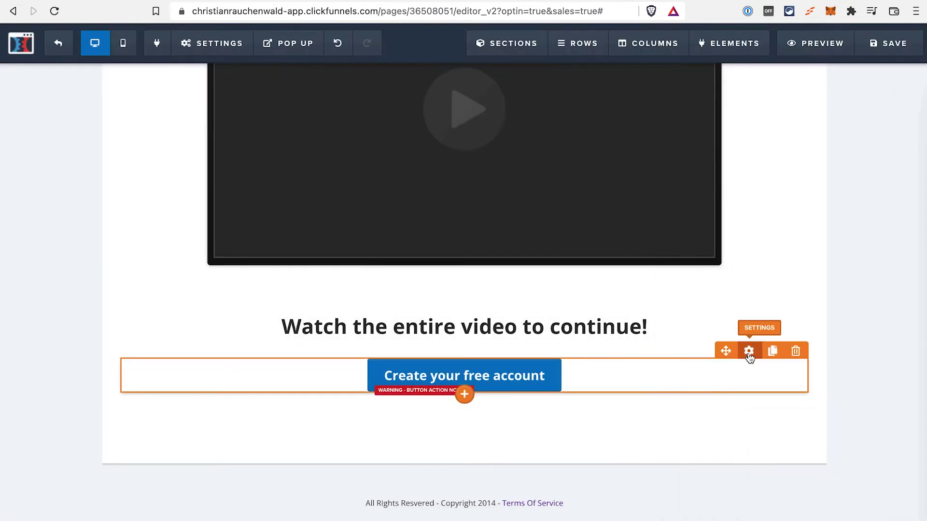
left_click(748, 352)
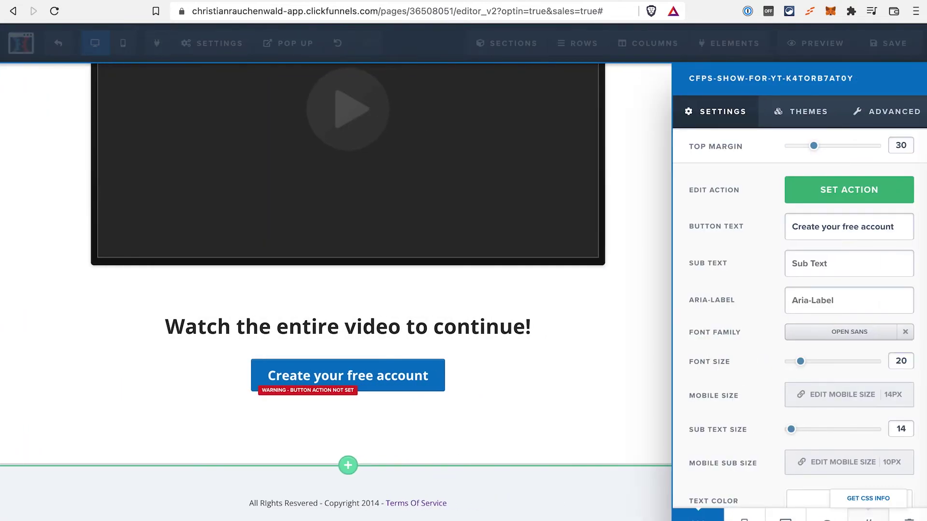
left_click(868, 498)
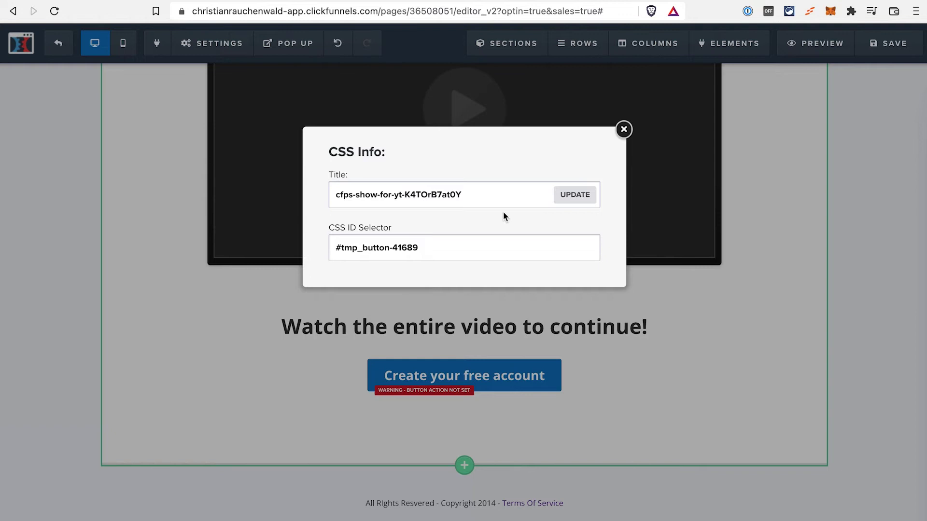
left_click(582, 201)
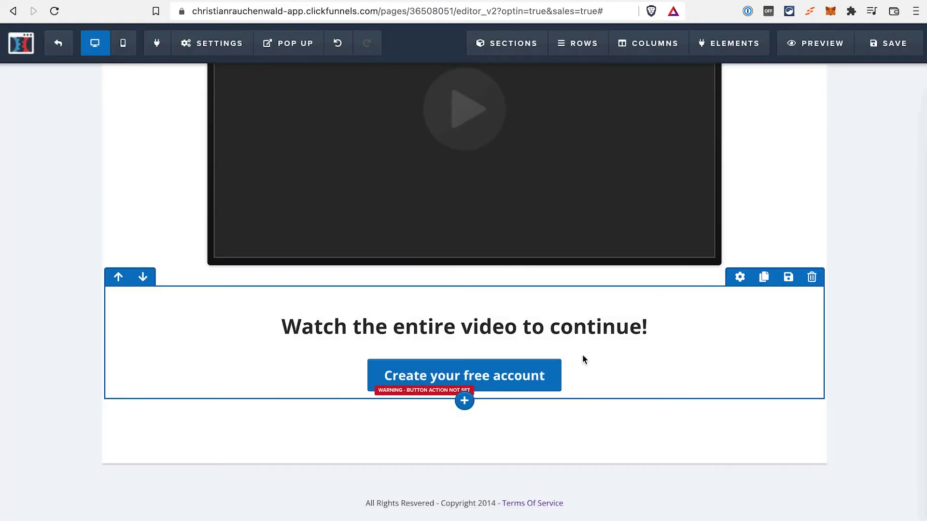
- Hide the Create your free account button again and save the sales page
left_click(749, 351)
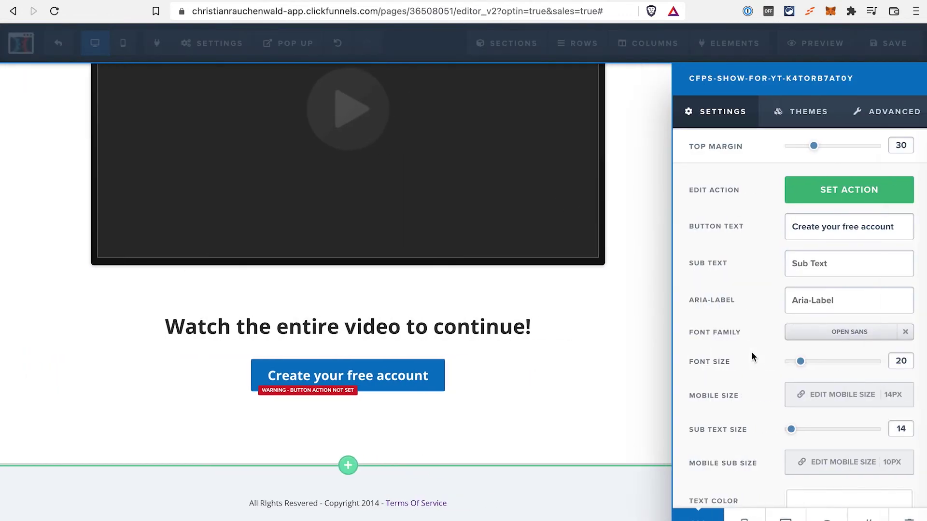
left_click(827, 516)
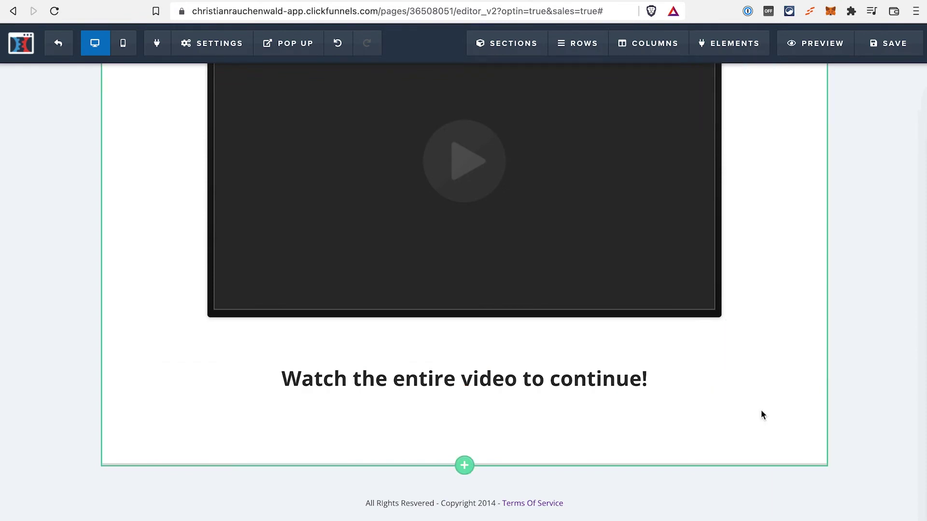
left_click(902, 50)
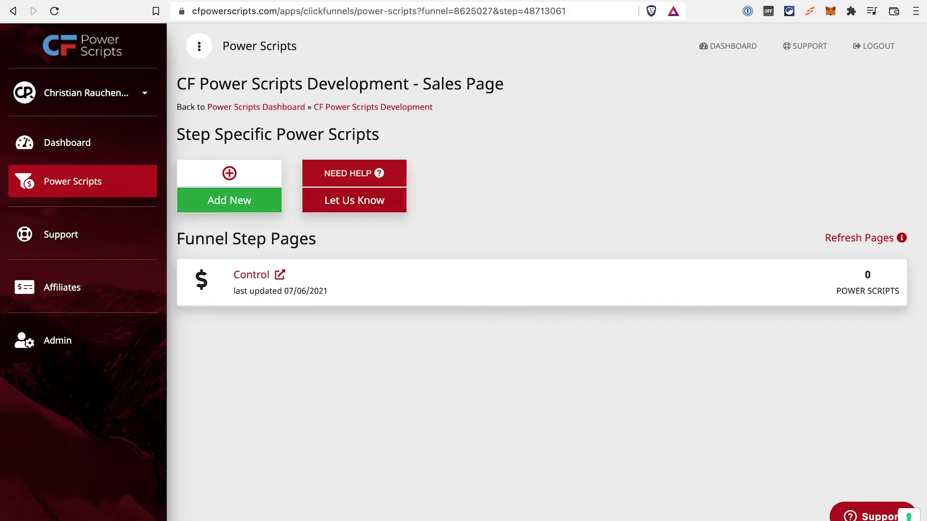
- Search scripts for 'cf you' and add CF YouTube Pro to the Sales Page step
left_click(240, 203)
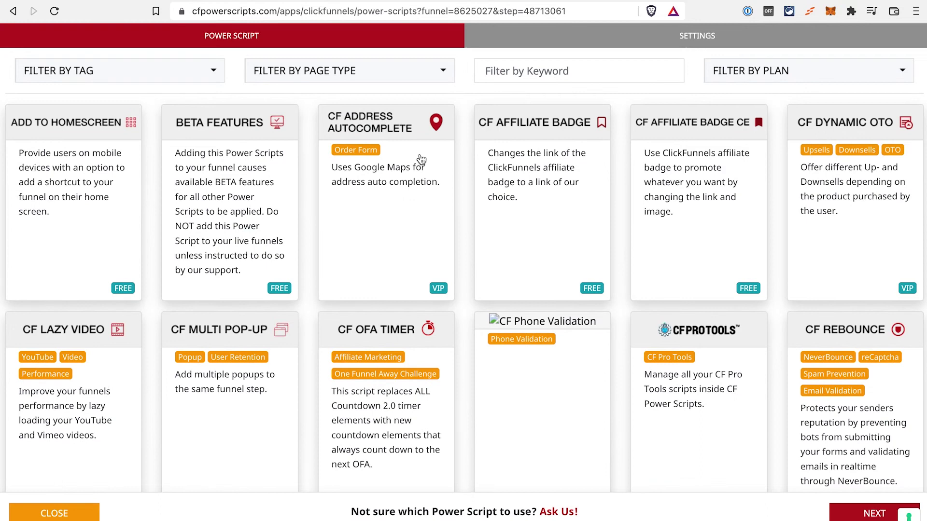
left_click(516, 72)
type("cf")
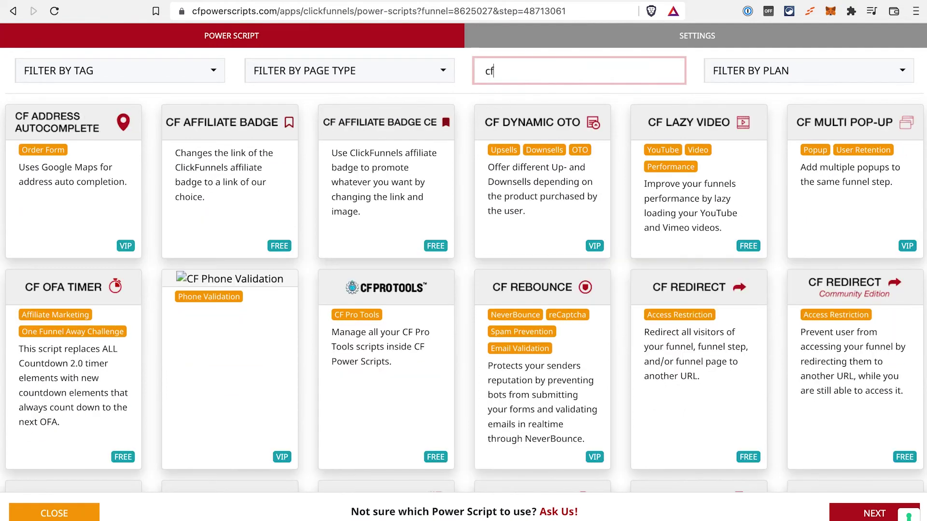
type(" you")
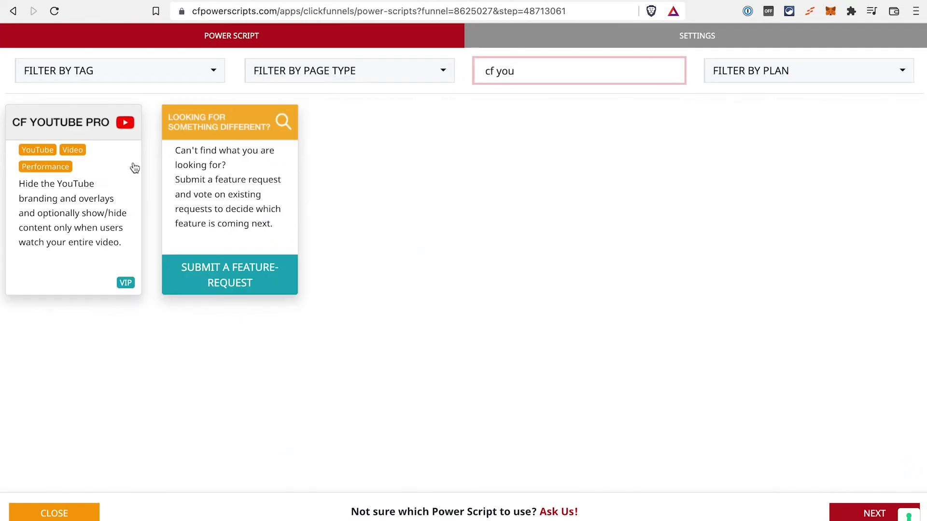
left_click(131, 165)
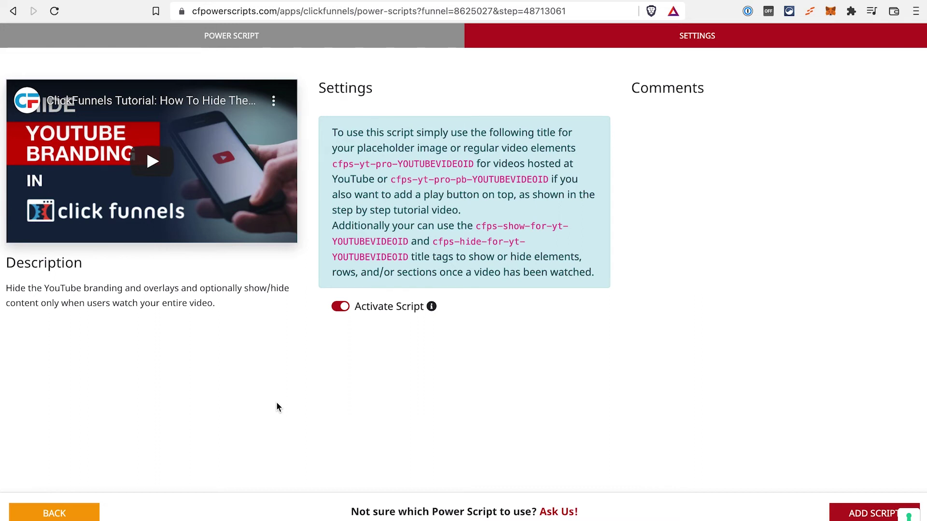
left_click(852, 515)
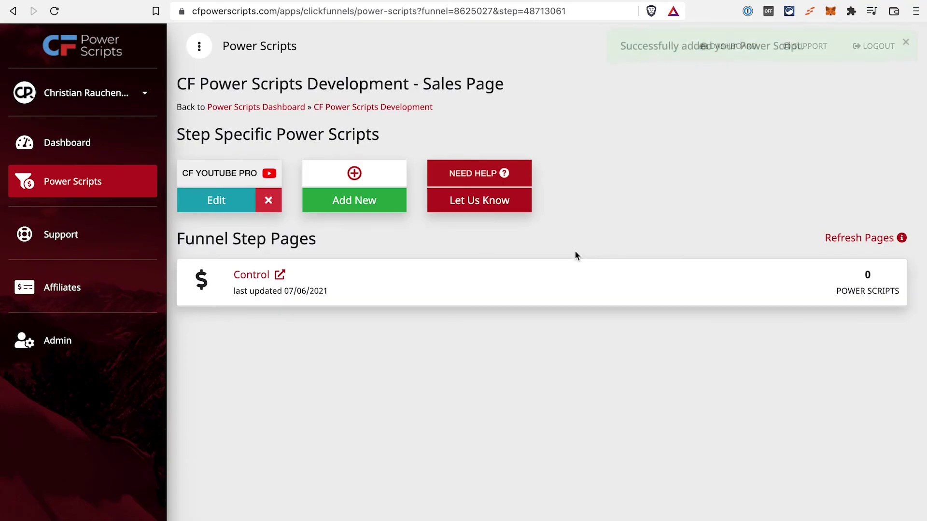
- Preview the Control sales page and play the YouTube video to its end
left_click(280, 275)
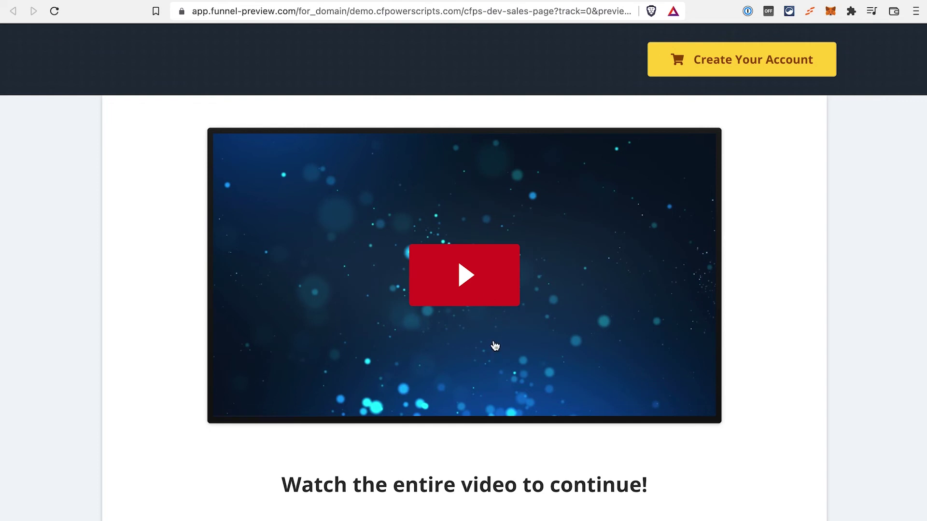
left_click(461, 277)
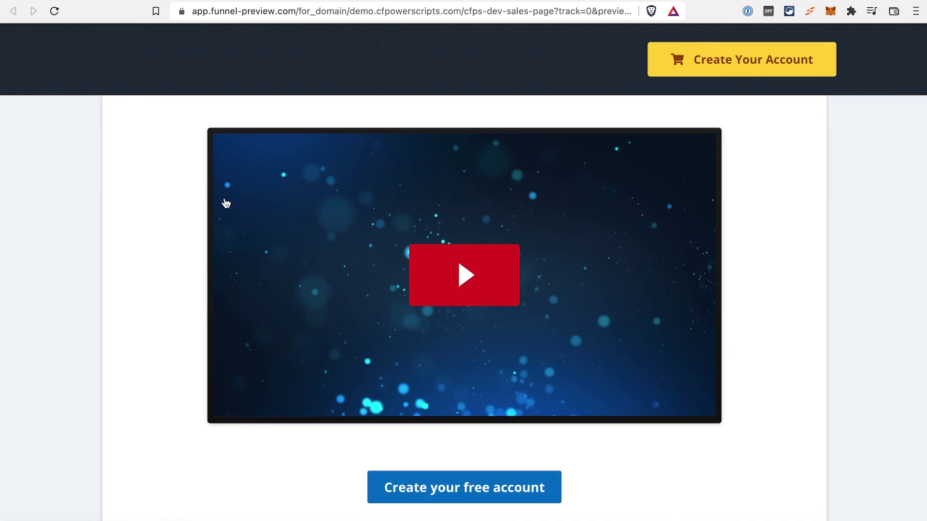
- Return to the CF Power Scripts Sales Page step and close the Control options dialog
key("super+w")
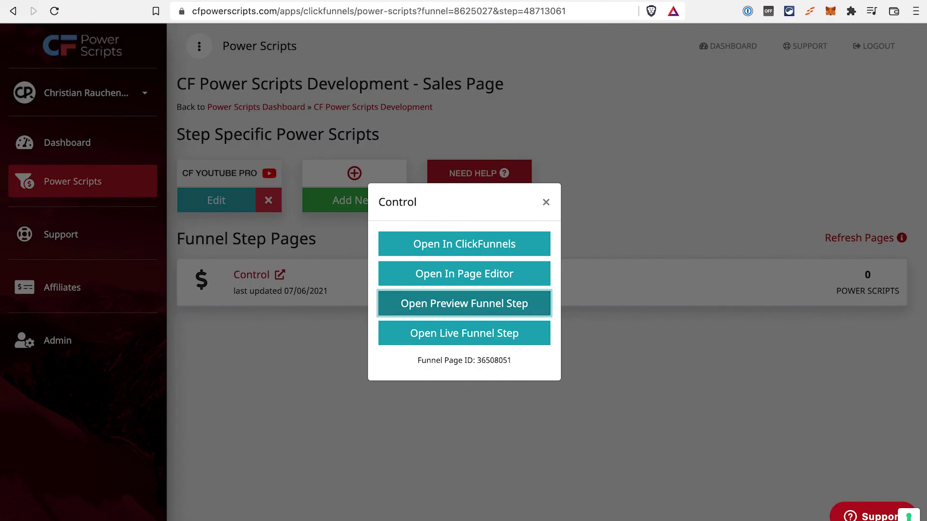
left_click(546, 202)
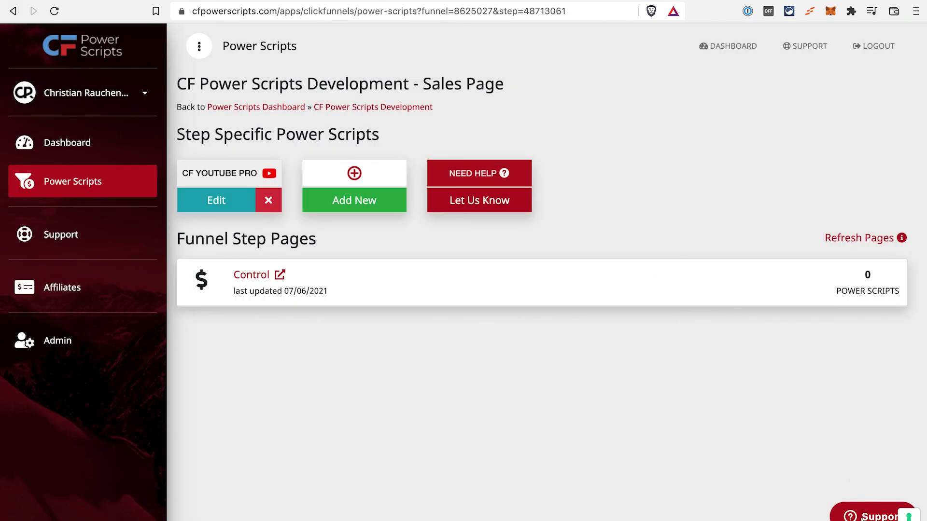